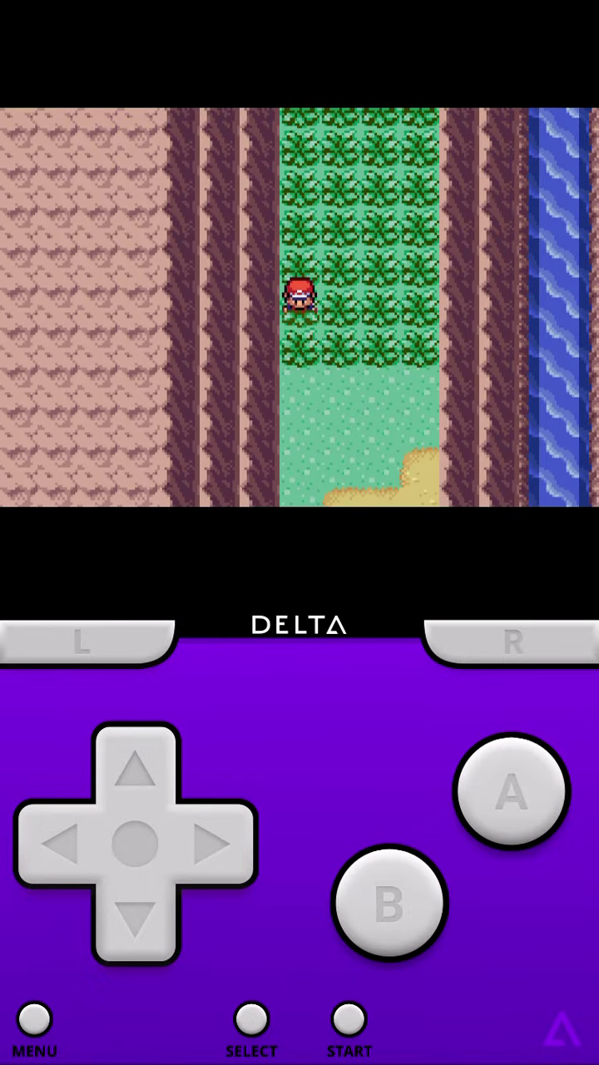
# - Walk through the tall grass until a wild Magby battle starts against Numel
pyautogui.click(135, 920)
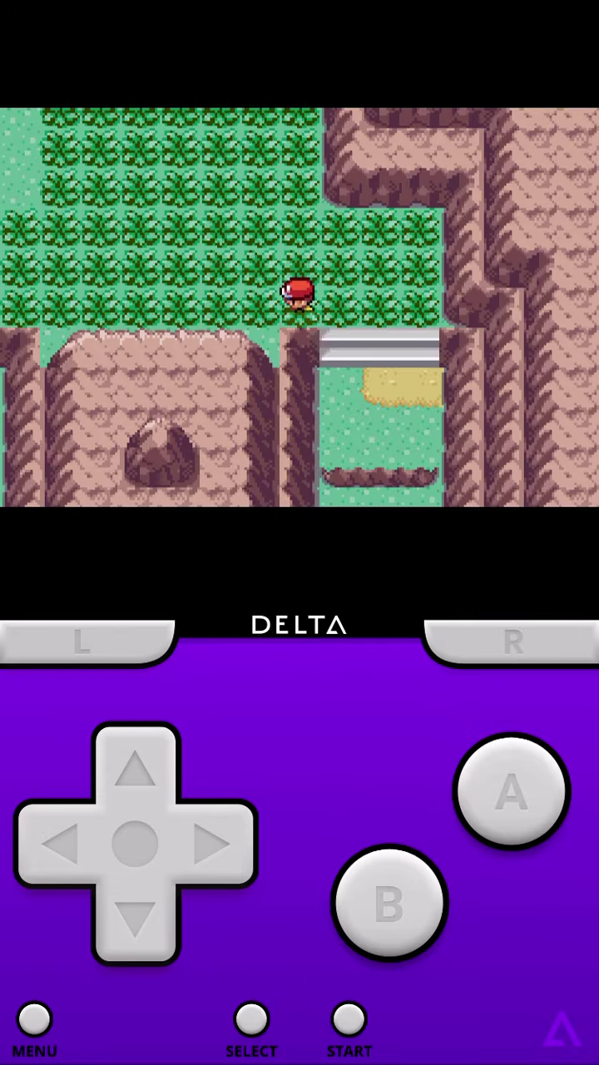
# - Run from the wild Machop, Magby, Houndour and Mankey battles, walking the grass between them
pyautogui.click(135, 770)
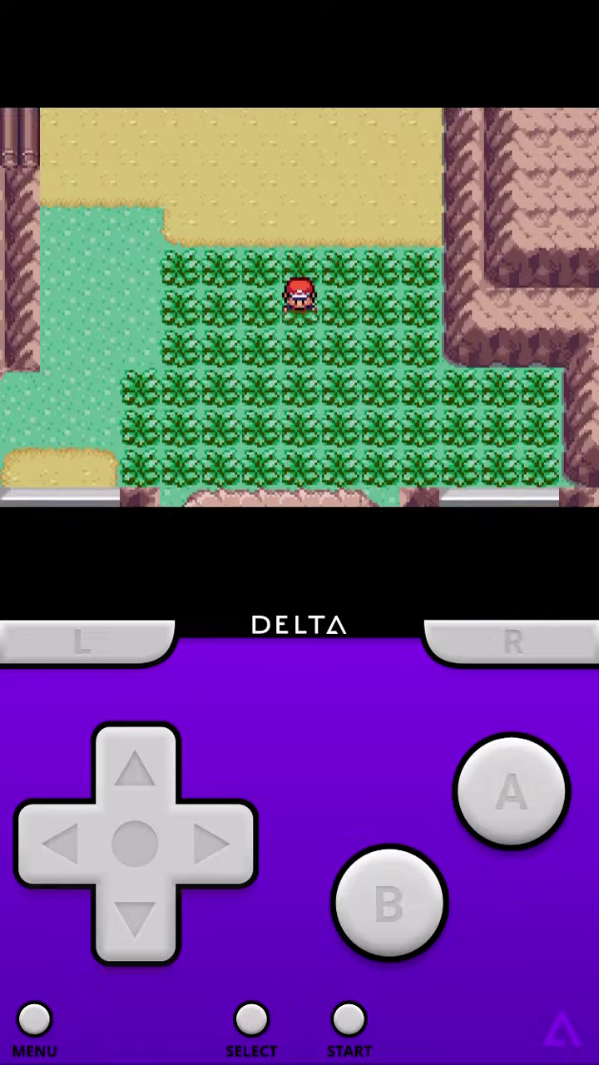
pyautogui.click(134, 916)
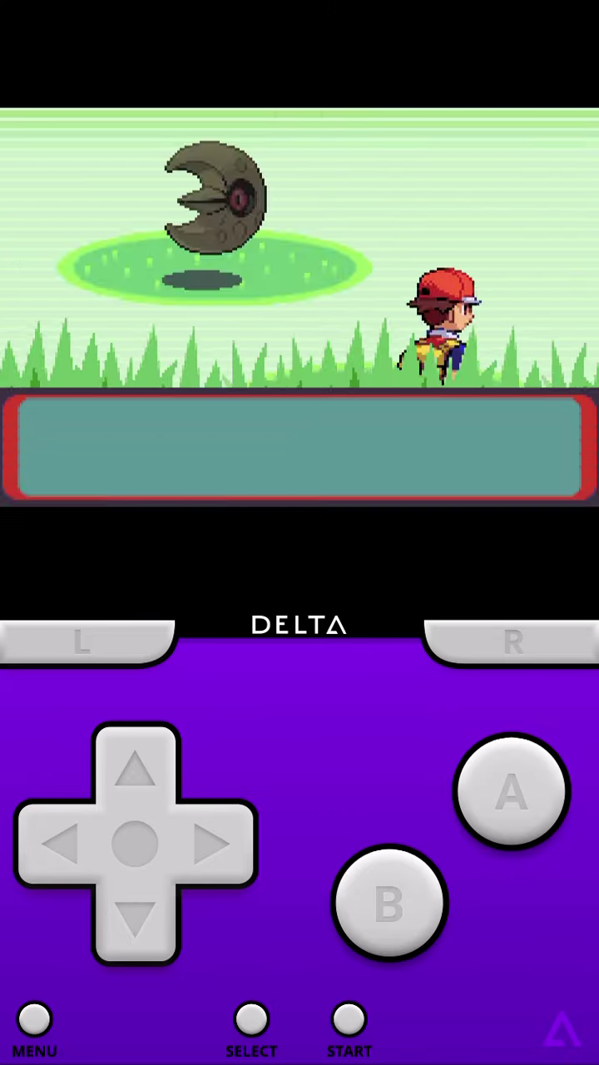
pyautogui.click(511, 791)
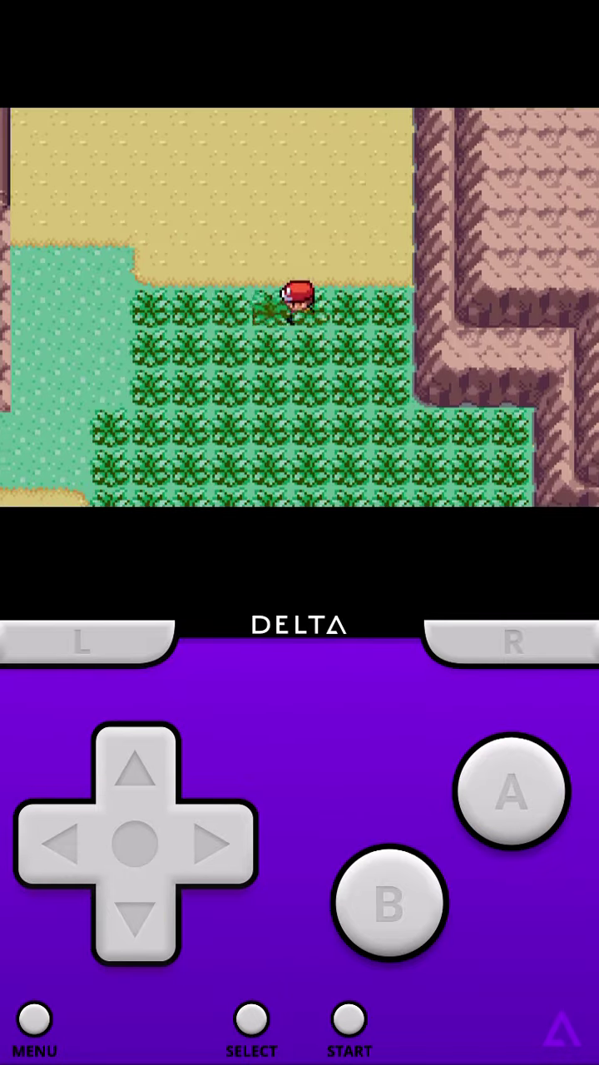
pyautogui.click(135, 915)
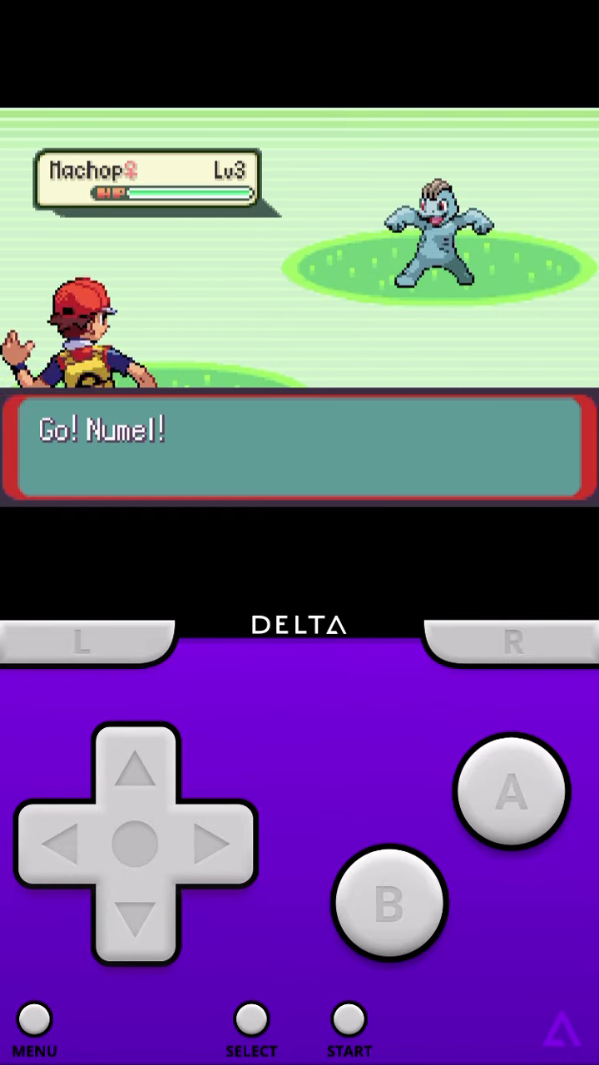
pyautogui.click(511, 790)
pyautogui.click(58, 842)
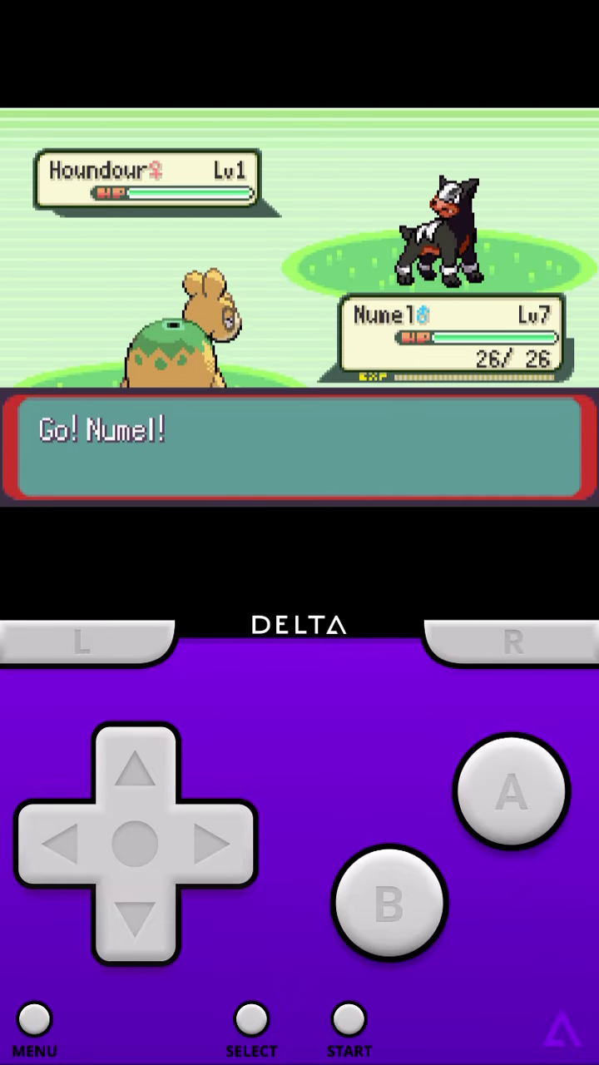
pyautogui.click(511, 790)
pyautogui.click(135, 770)
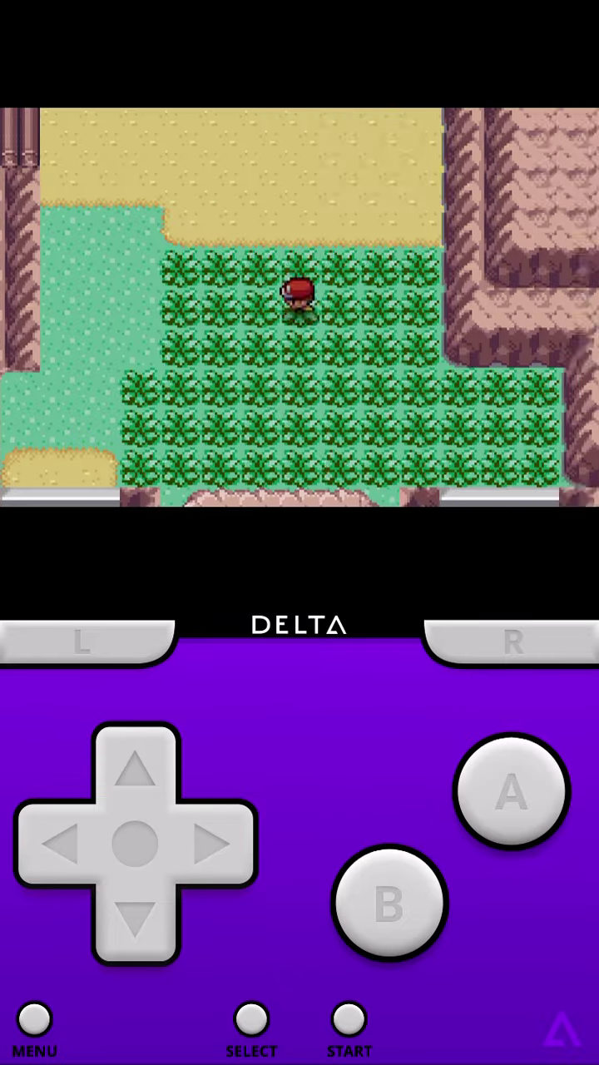
pyautogui.click(135, 915)
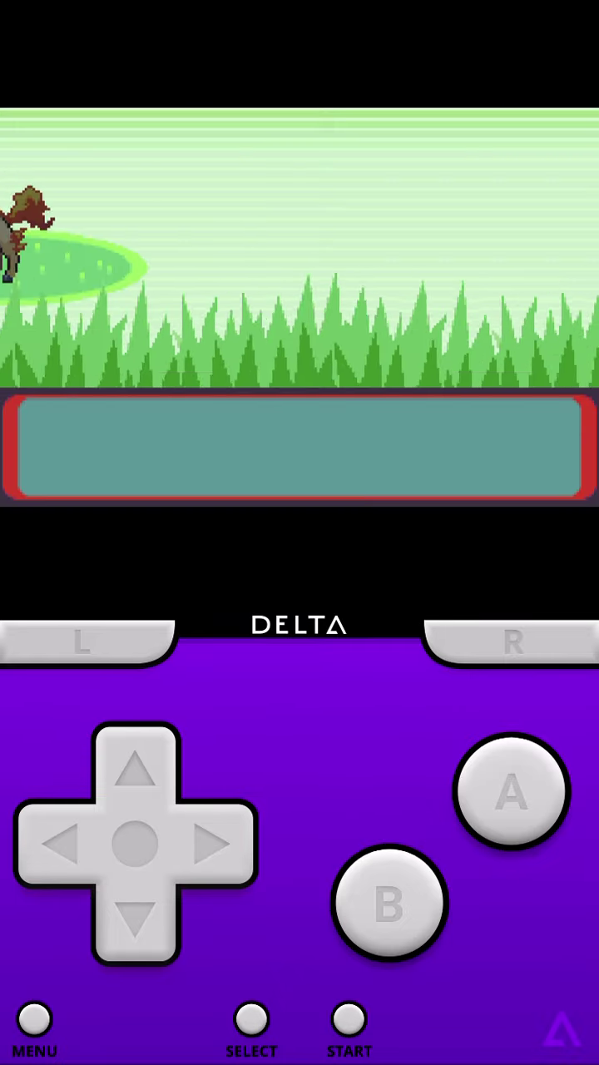
# - Close the bag, flee the battle, and walk the grass until Lunatone appears
pyautogui.click(511, 790)
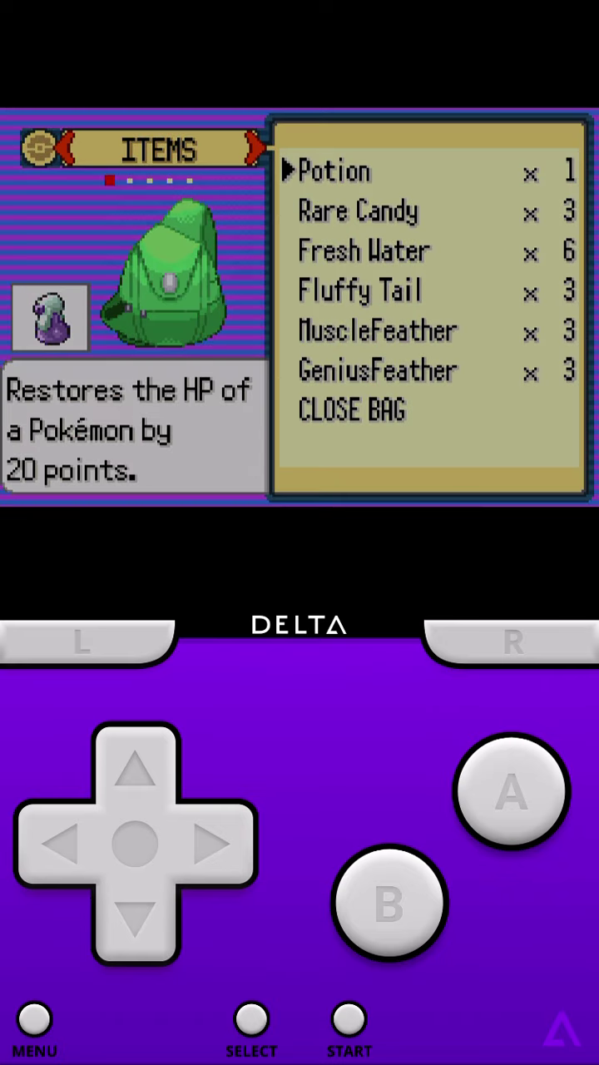
pyautogui.click(389, 902)
pyautogui.click(511, 790)
pyautogui.click(134, 769)
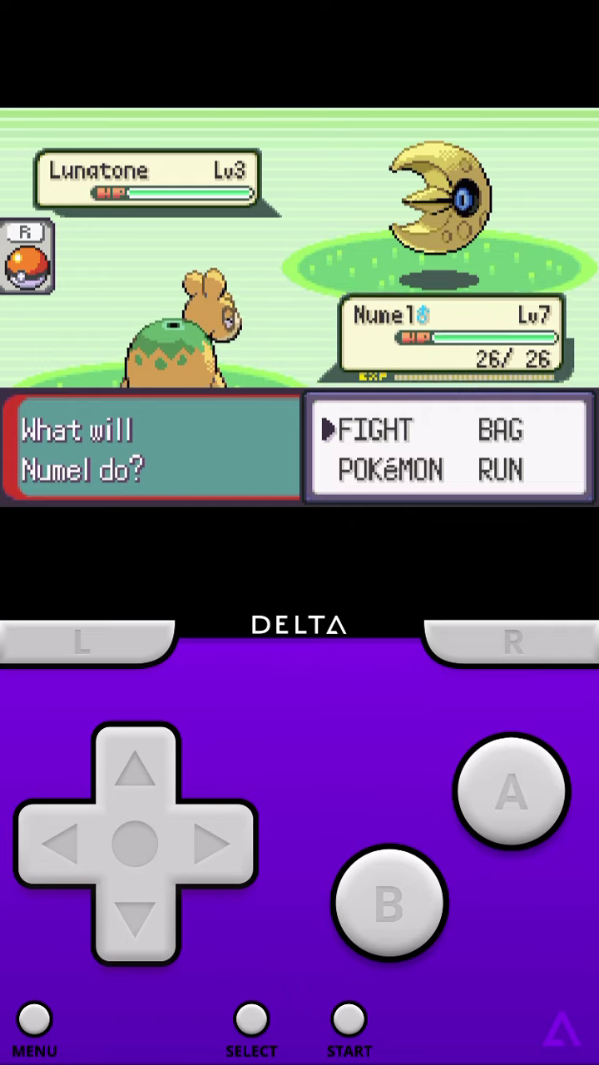
# - Pause and resume, then catch Lunatone with a Poké Ball and clear the Pokédex messages
pyautogui.click(34, 1020)
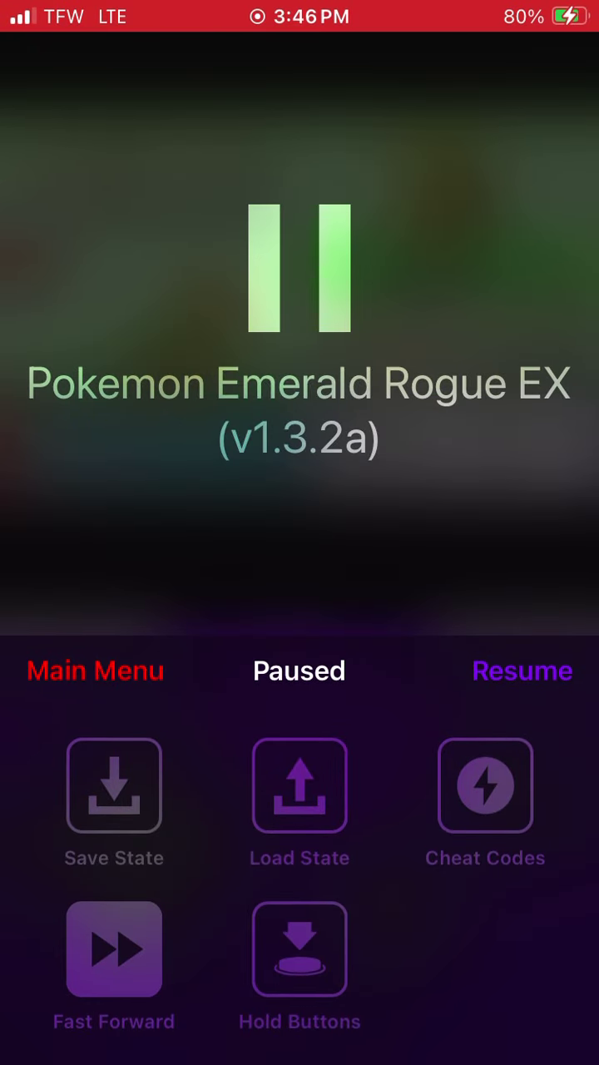
pyautogui.click(522, 670)
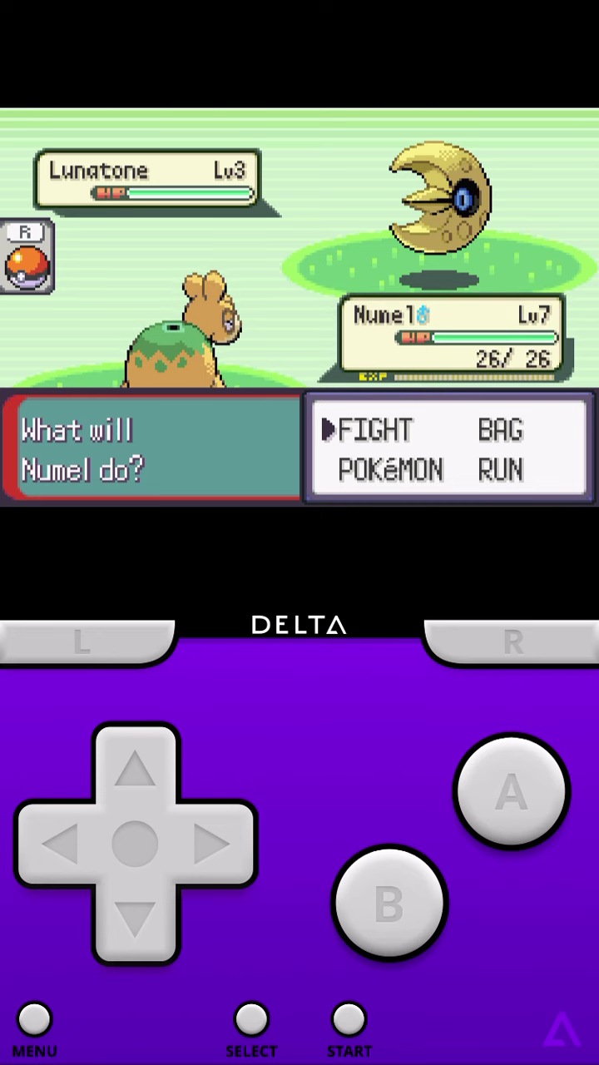
pyautogui.click(512, 641)
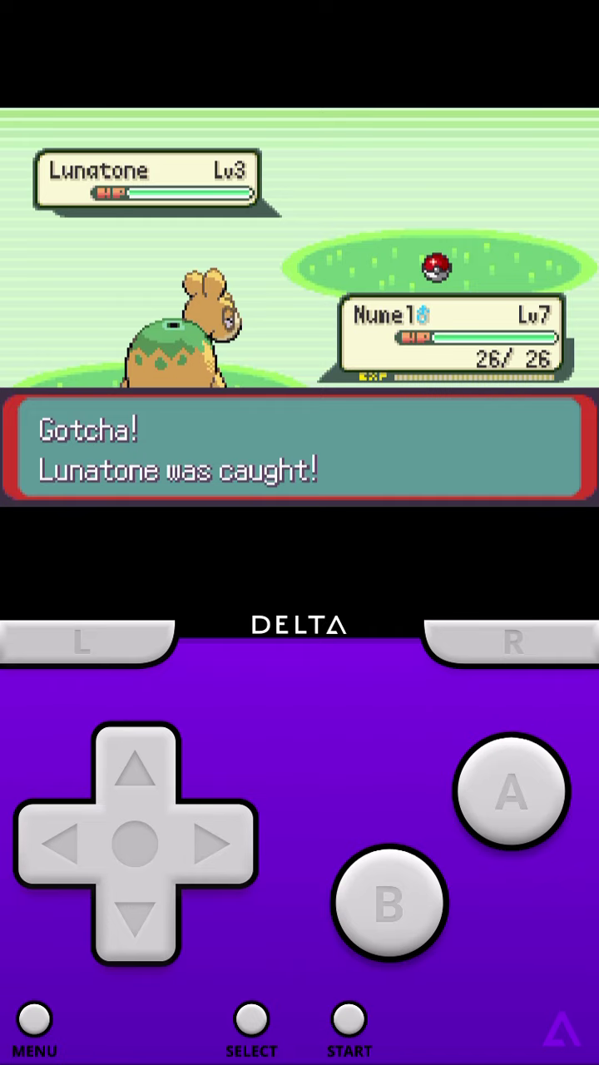
pyautogui.click(512, 790)
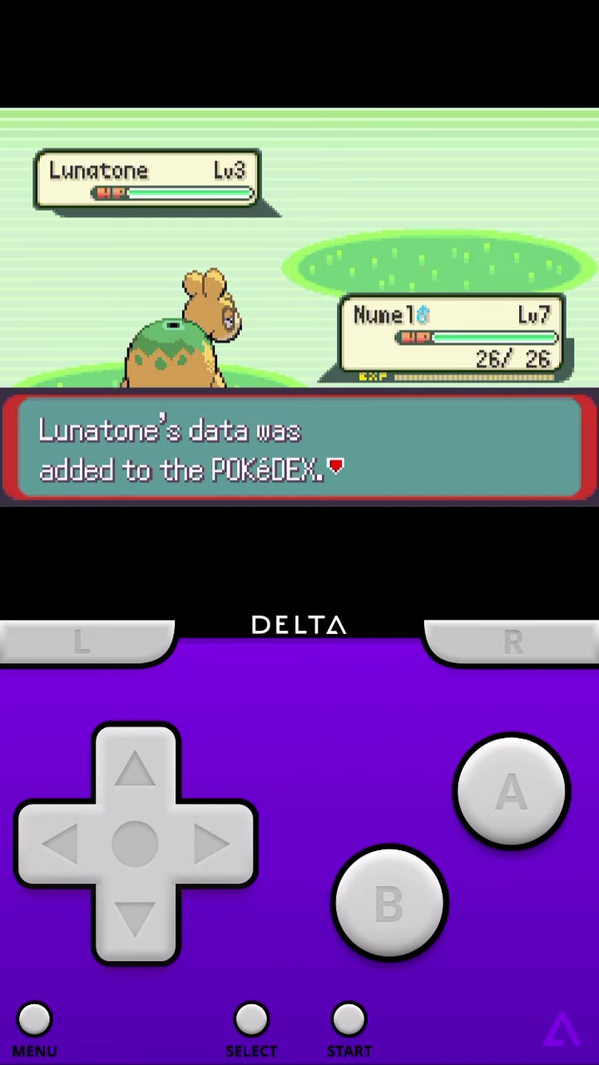
pyautogui.click(512, 790)
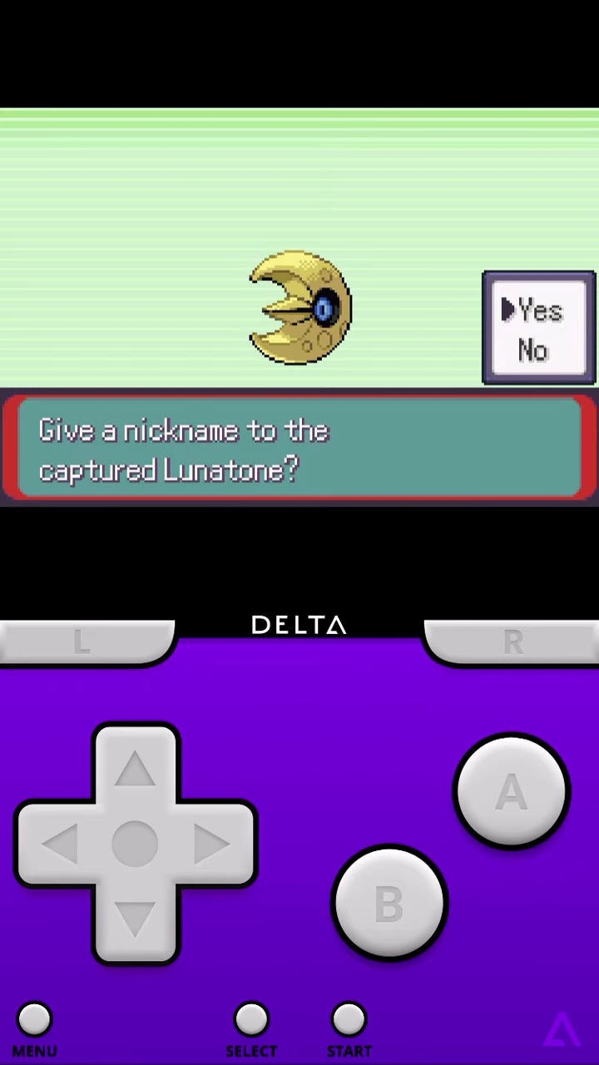
# - Accept the nickname offer and enter C as the first letter
pyautogui.click(511, 790)
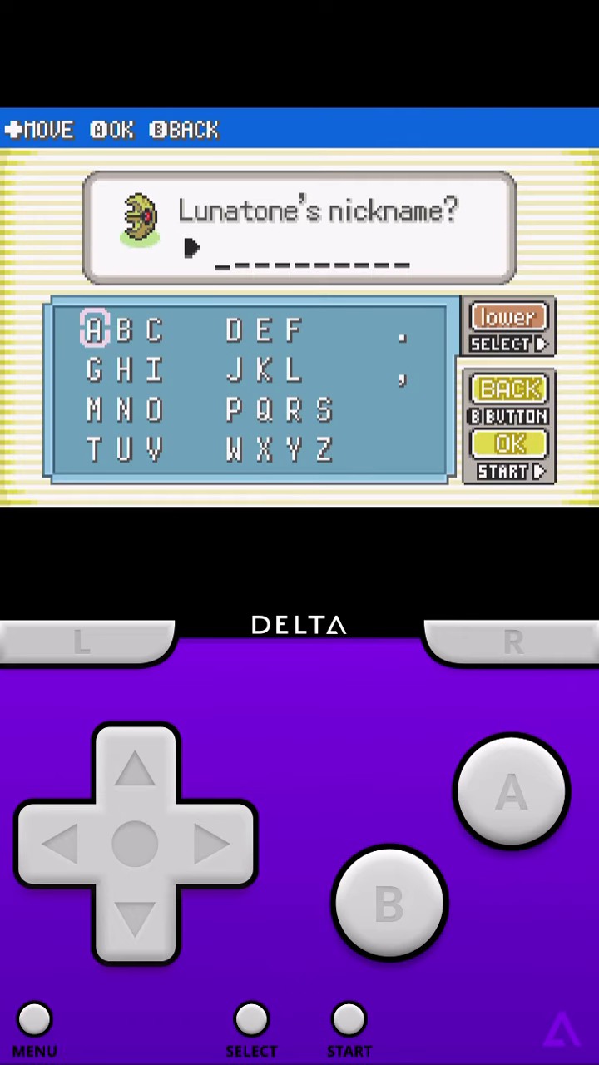
pyautogui.click(134, 915)
pyautogui.click(135, 915)
pyautogui.click(213, 842)
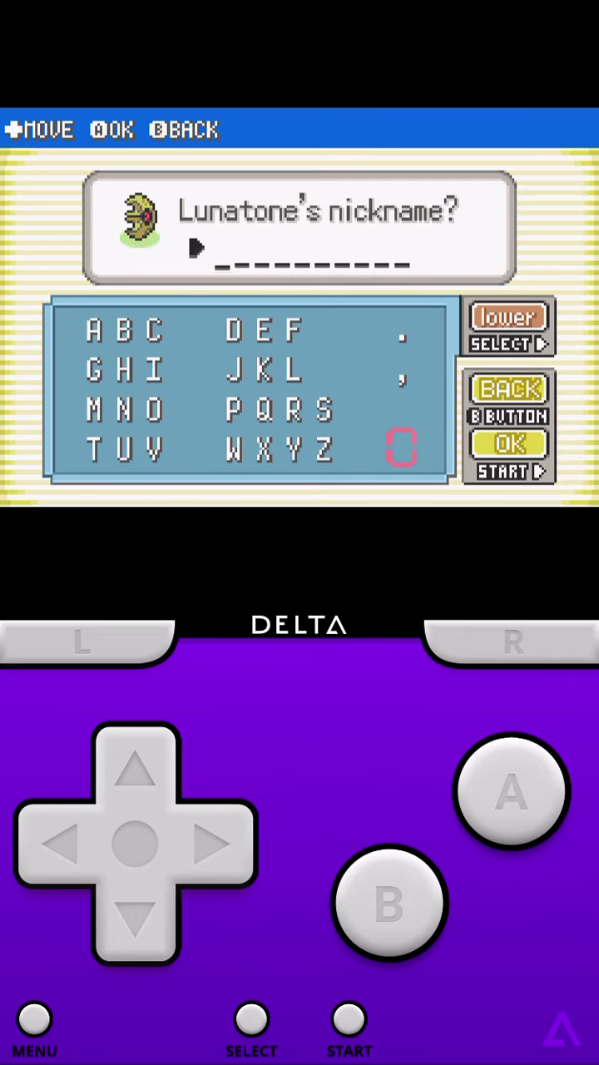
pyautogui.click(212, 842)
pyautogui.click(213, 842)
pyautogui.click(134, 769)
pyautogui.click(135, 769)
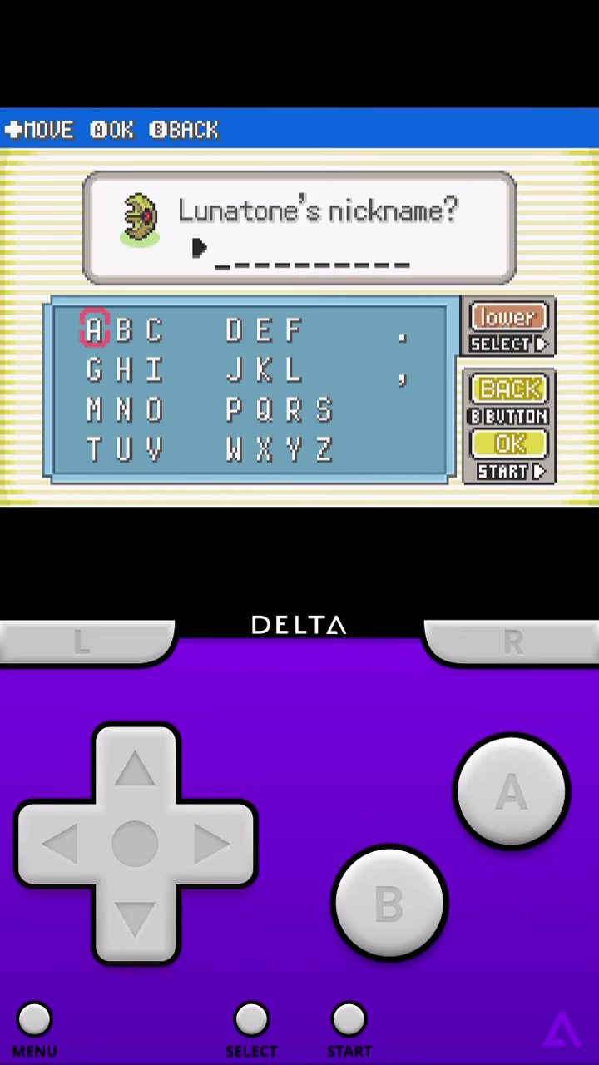
pyautogui.click(212, 842)
pyautogui.click(58, 842)
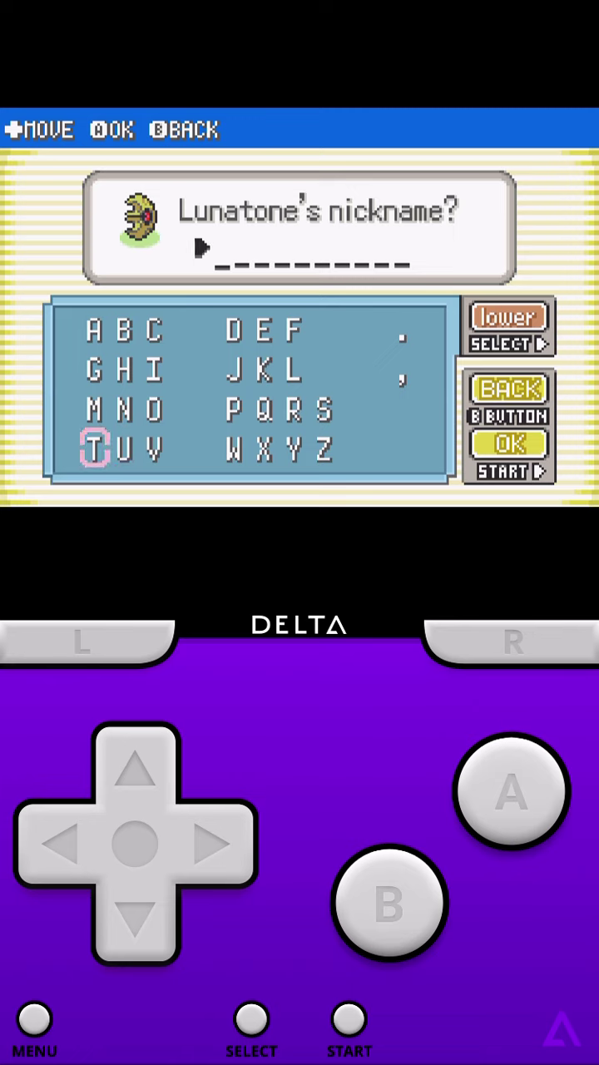
pyautogui.click(212, 842)
pyautogui.click(135, 770)
pyautogui.click(212, 842)
pyautogui.click(135, 770)
pyautogui.click(134, 770)
# - Add R and E to the nickname, spelling CRE
pyautogui.click(510, 791)
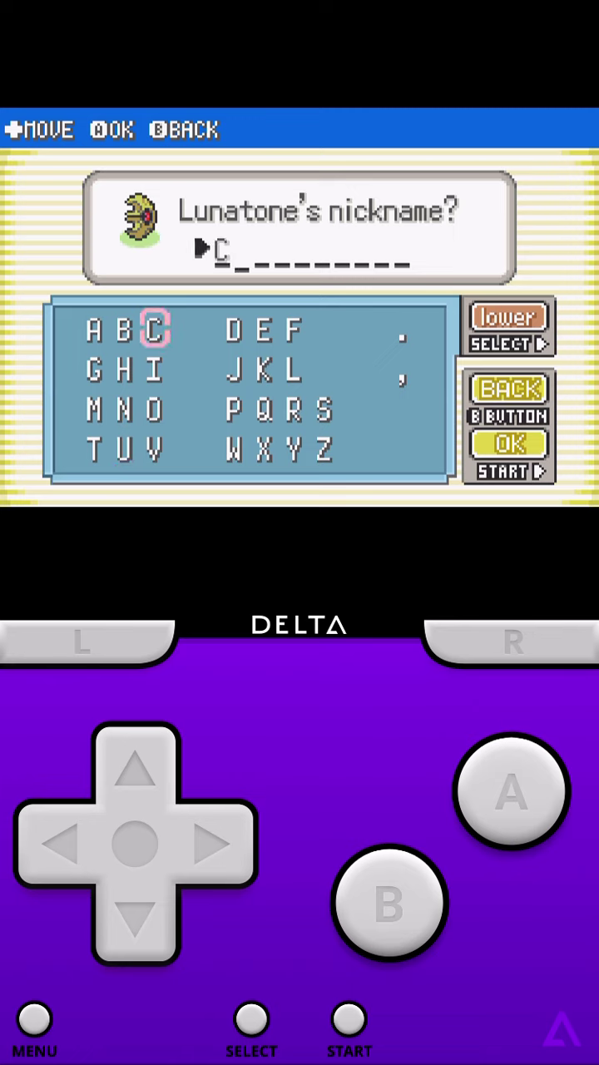
pyautogui.click(135, 915)
pyautogui.click(212, 842)
pyautogui.click(135, 915)
pyautogui.click(212, 842)
pyautogui.click(511, 790)
pyautogui.click(58, 842)
pyautogui.click(135, 769)
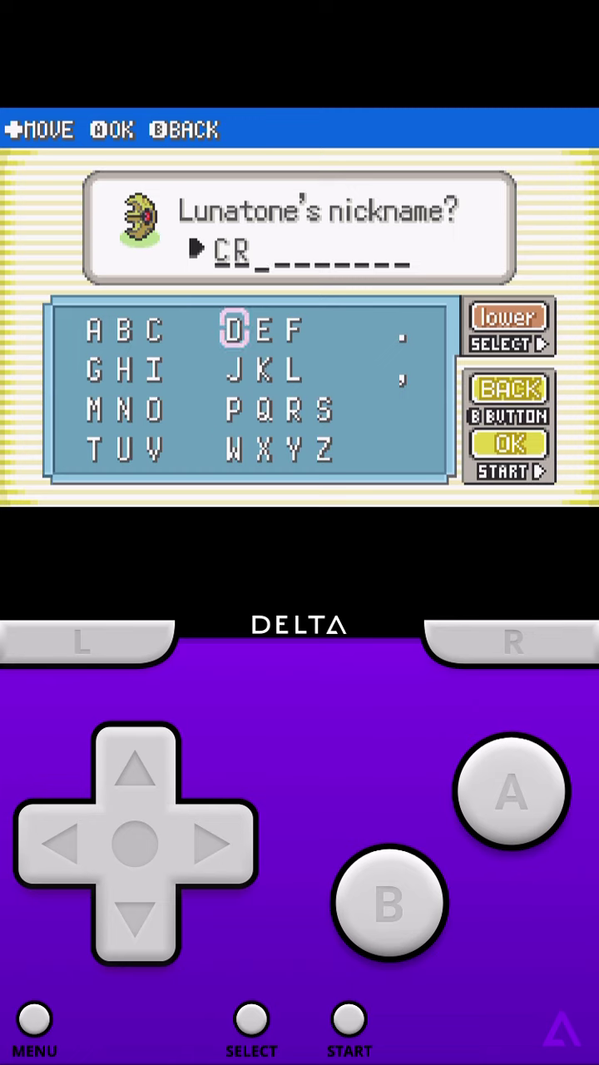
pyautogui.click(212, 842)
pyautogui.click(135, 915)
pyautogui.click(511, 790)
# - Add S and C to the nickname, spelling CRESC
pyautogui.click(58, 842)
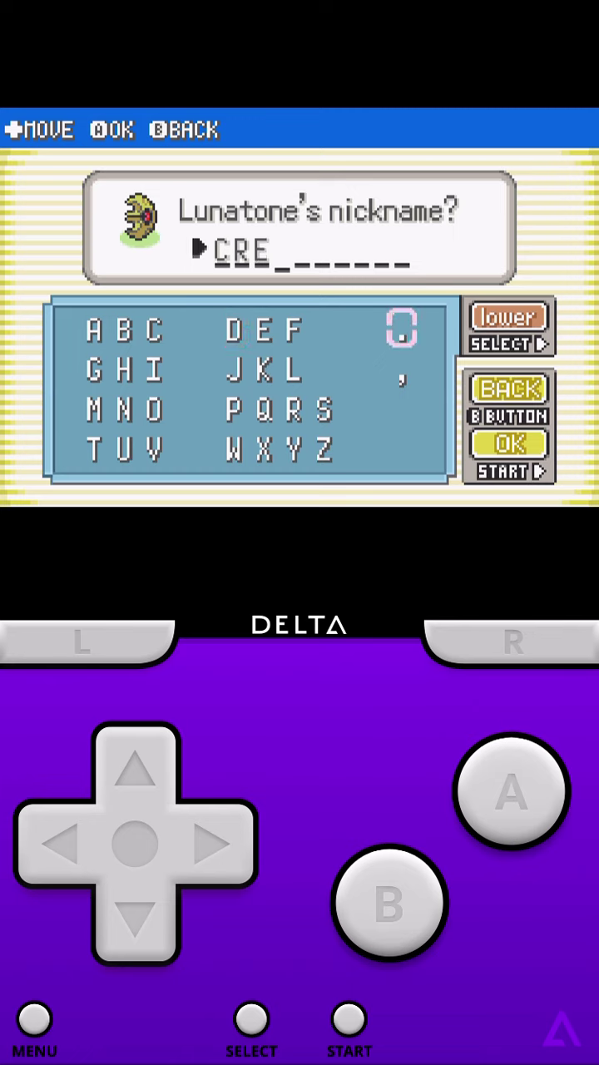
pyautogui.press('Right')
pyautogui.press('Right')
pyautogui.press('Right')
pyautogui.press('Down')
pyautogui.press('Down')
pyautogui.press('Right')
pyautogui.press('Right')
pyautogui.press('Right')
pyautogui.press('Right')
pyautogui.press('Right')
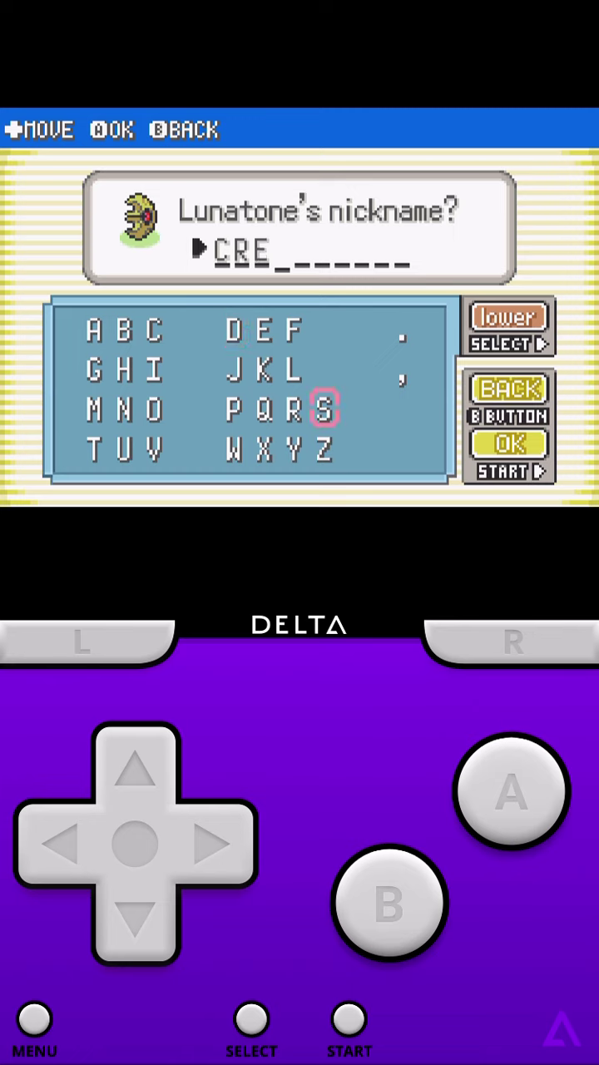
pyautogui.press('x')
pyautogui.press('Left')
pyautogui.press('Left')
pyautogui.press('Left')
pyautogui.press('Left')
pyautogui.press('Left')
pyautogui.press('Right')
pyautogui.press('Right')
pyautogui.press('Right')
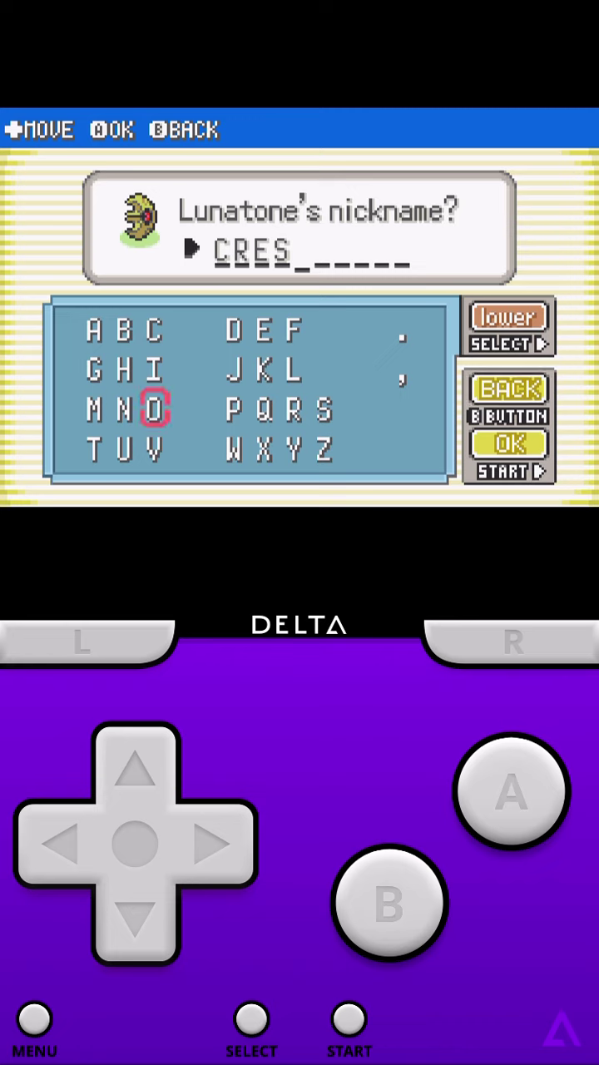
pyautogui.press('Up')
pyautogui.press('Up')
pyautogui.press('x')
pyautogui.press('Right')
pyautogui.press('Right')
# - Add the final E, then delete an accidental N, leaving CRESCE
pyautogui.press('x')
pyautogui.press('Down')
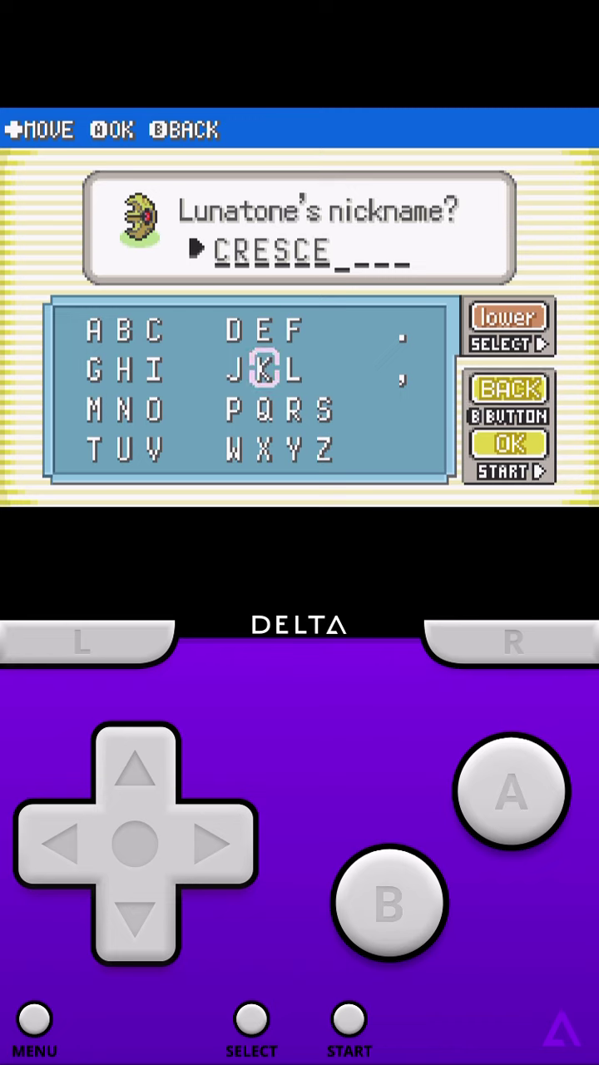
pyautogui.press('Left')
pyautogui.press('Left')
pyautogui.press('Left')
pyautogui.press('Down')
pyautogui.press('x')
pyautogui.press('z')
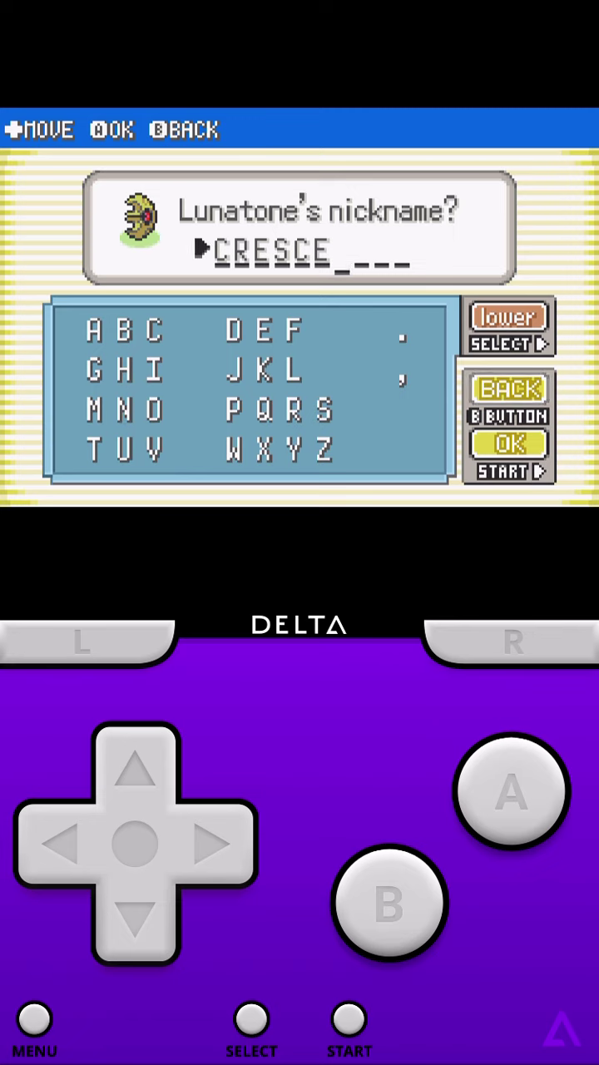
pyautogui.press('Right')
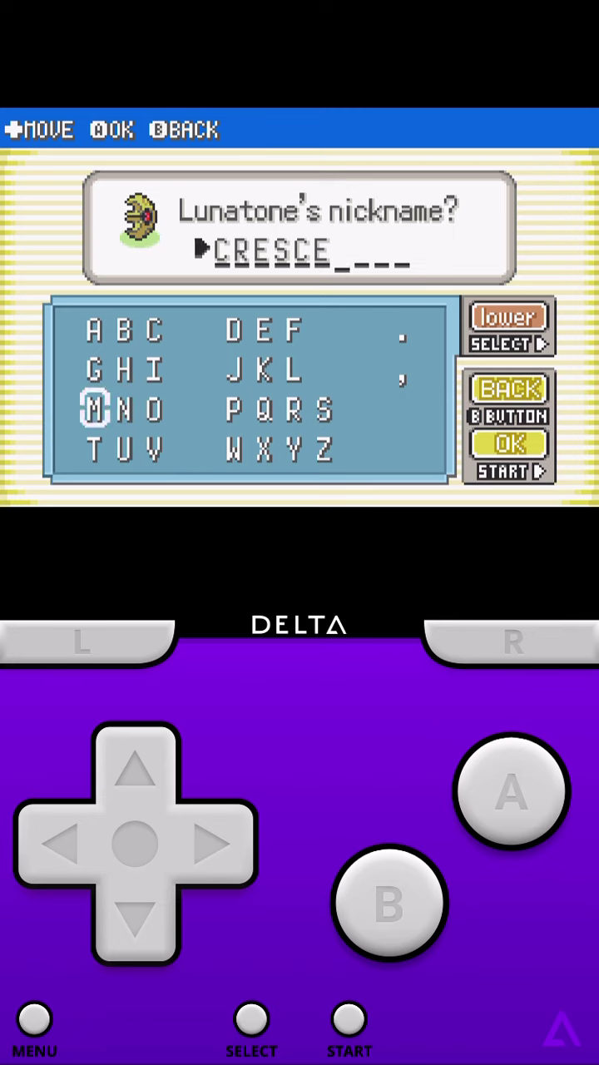